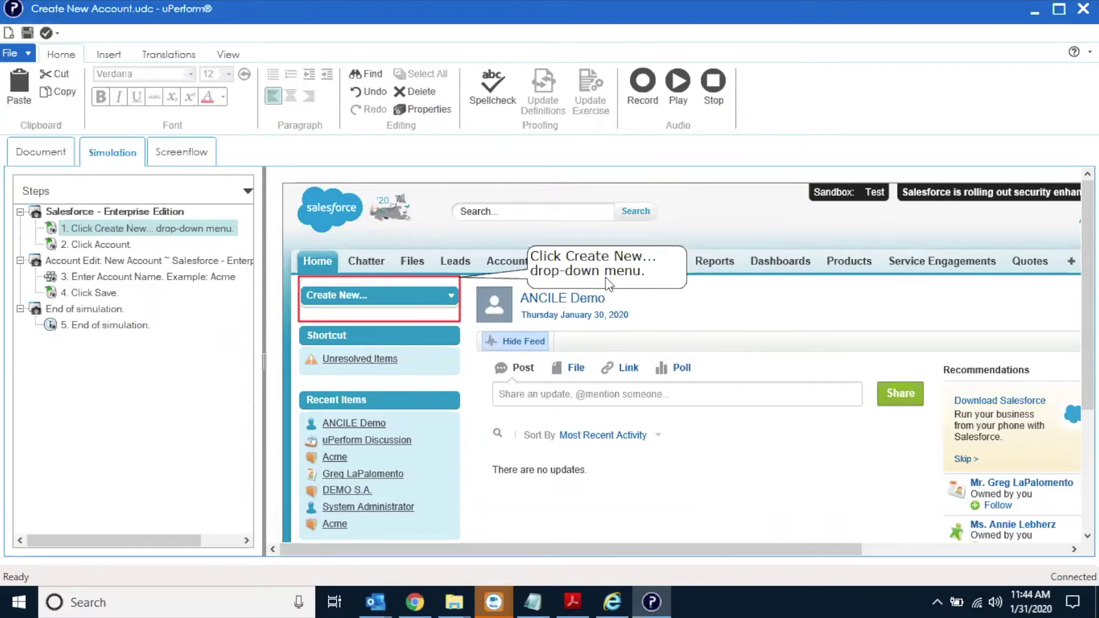
Resize the red hotspot's top and bottom edges to tightly frame the Create New bar.
left_click(399, 301)
left_click_drag(379, 322, 378, 315)
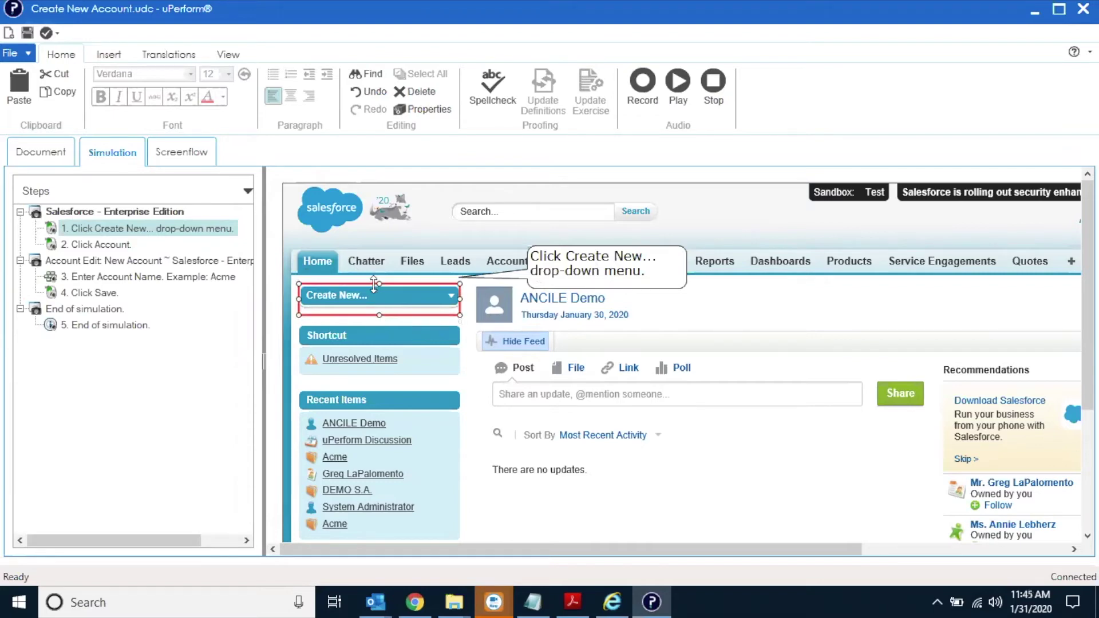
left_click_drag(375, 292, 374, 298)
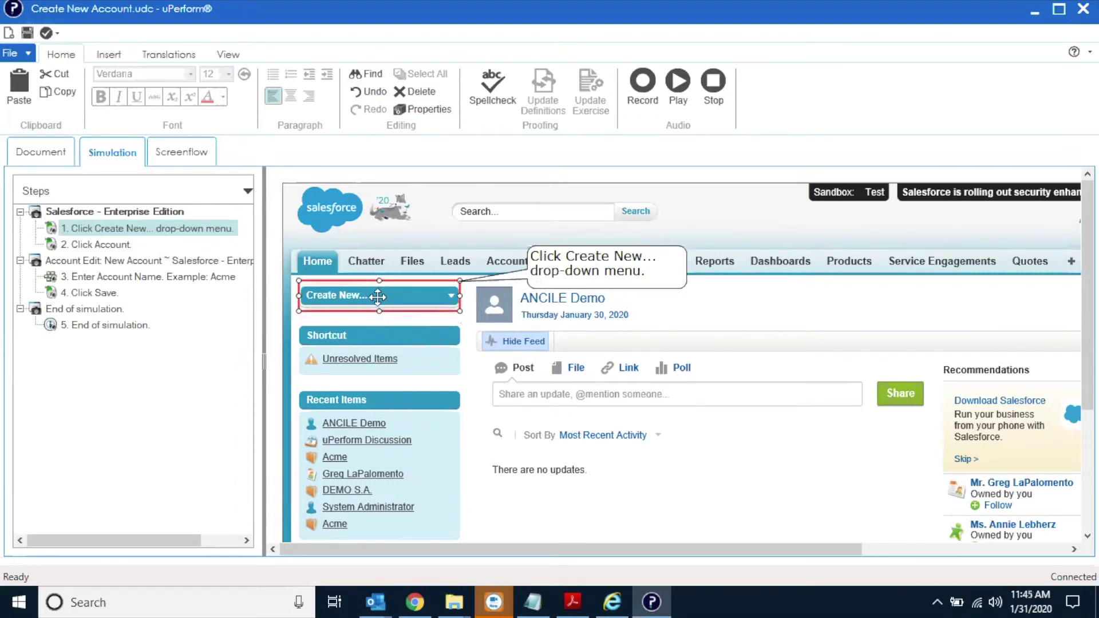
Widen the callout note so its text fits one line, then lower it below the tab row.
left_click(589, 274)
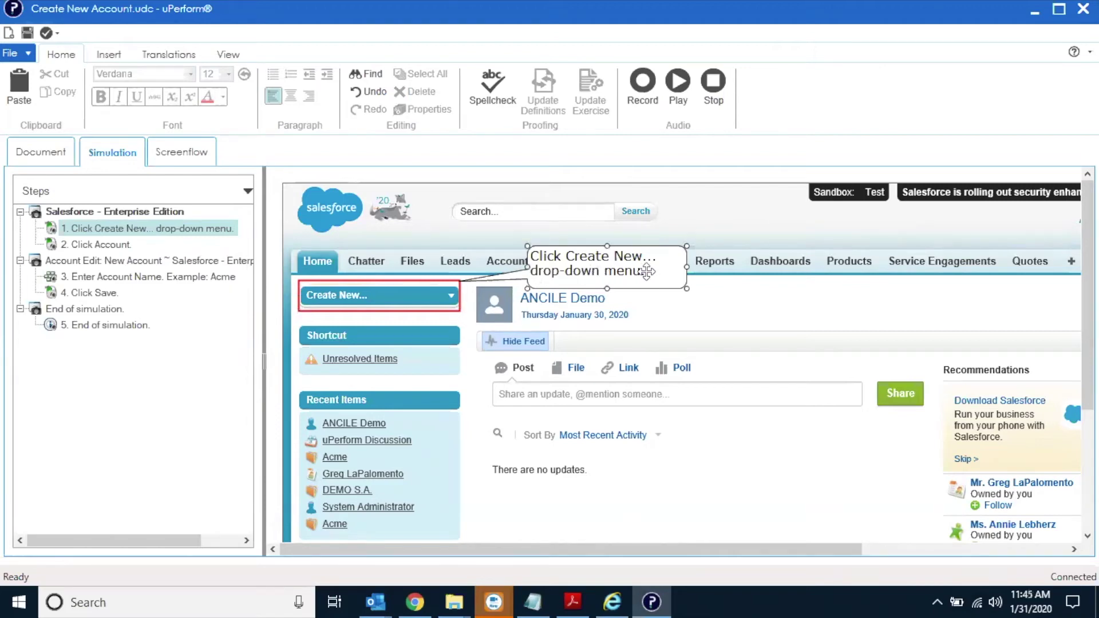
left_click_drag(687, 267, 802, 274)
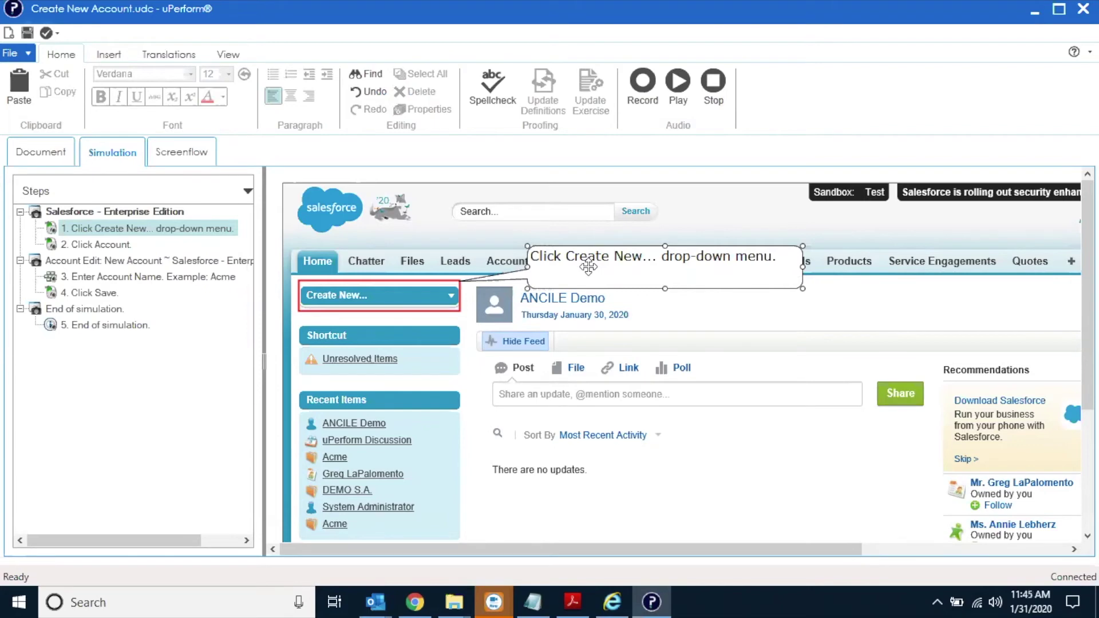
left_click_drag(588, 268, 589, 302)
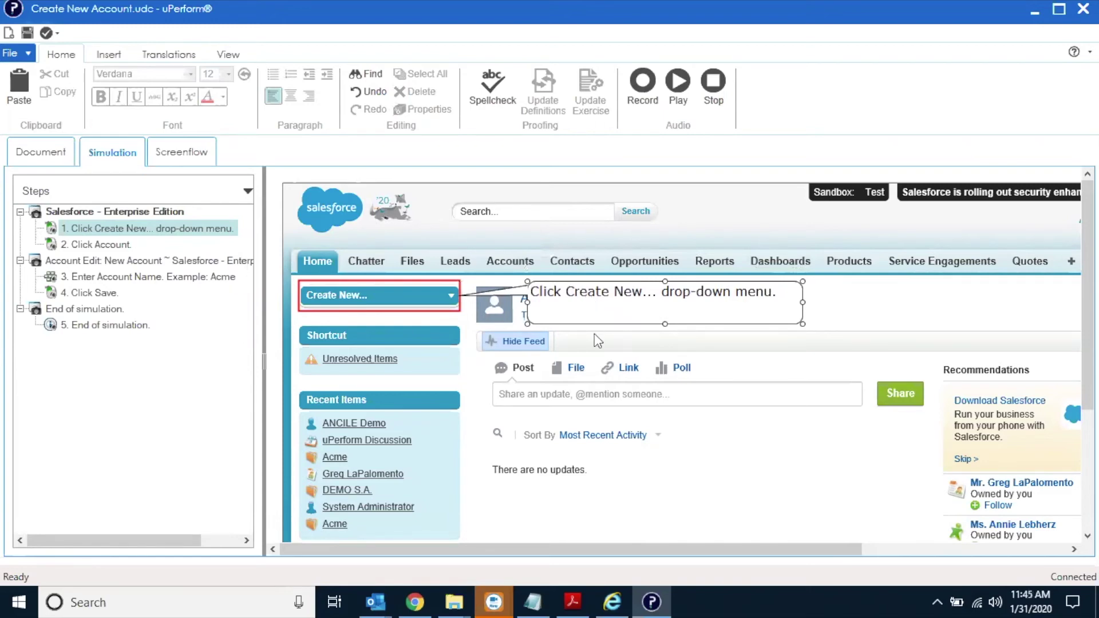
Edit the callout text, placing the insertion point right after 'menu' to add ' to begin'.
left_click(649, 307)
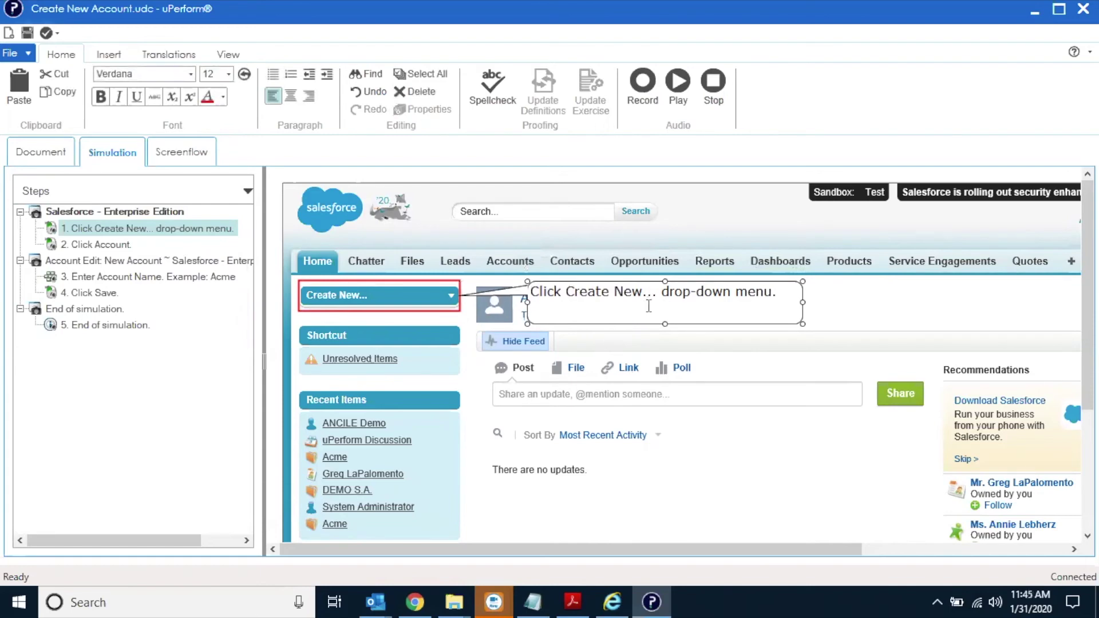
left_click(773, 292)
type("to begin")
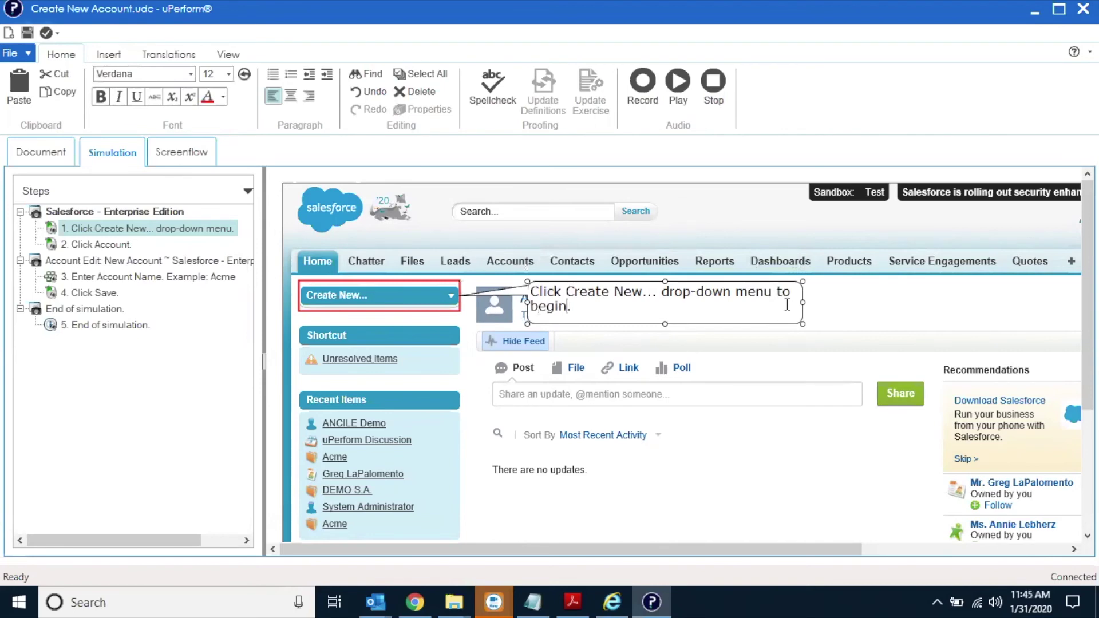